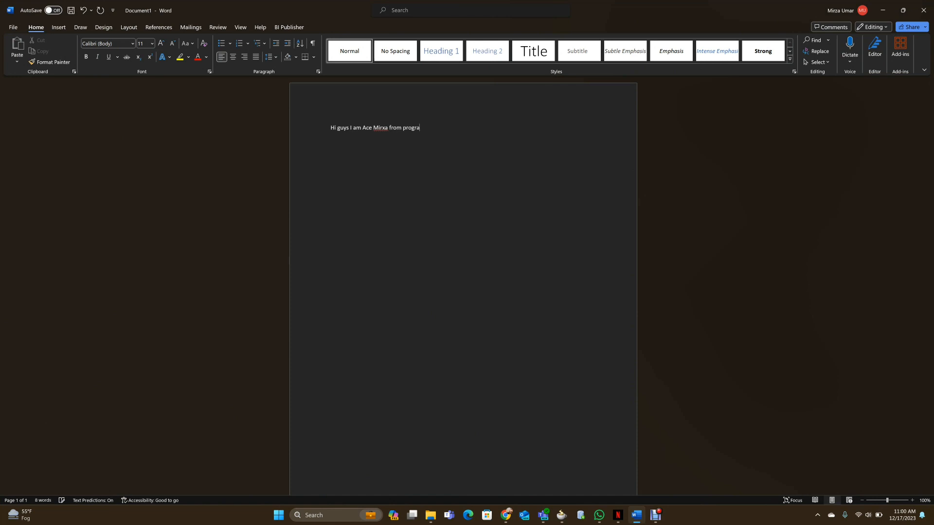
Step: Complete the greeting line with "programming masters" and leave an empty line below it
type("mming masters")
key("Return")
key("Return")
Step: Write the line "and today we weill learn about Virtual memory error while installing oracle report builder 10g"
type("and troda")
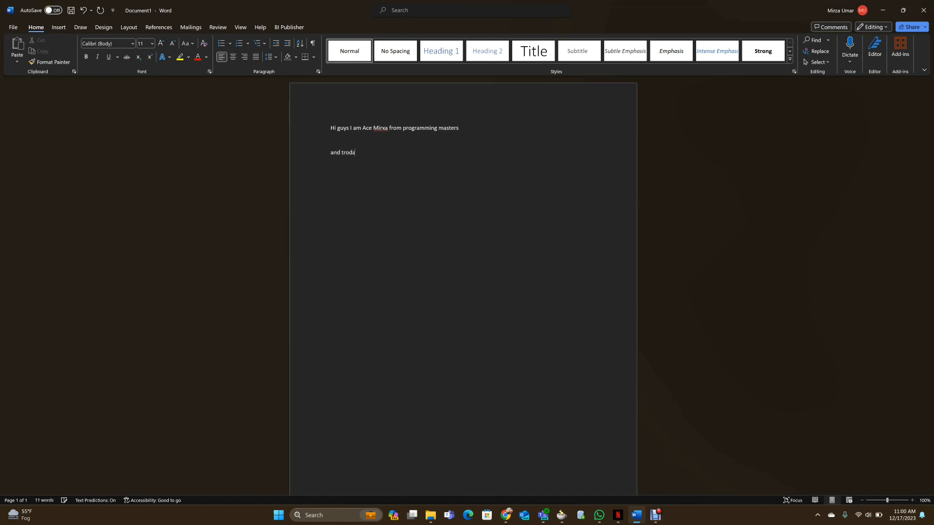
type("y")
key("BackSpace")
key("BackSpace")
key("BackSpace")
key("BackSpace")
key("BackSpace")
key("BackSpace")
type("oday we weill elae")
key("BackSpace")
key("BackSpace")
type("learn about Virtual memeory error w")
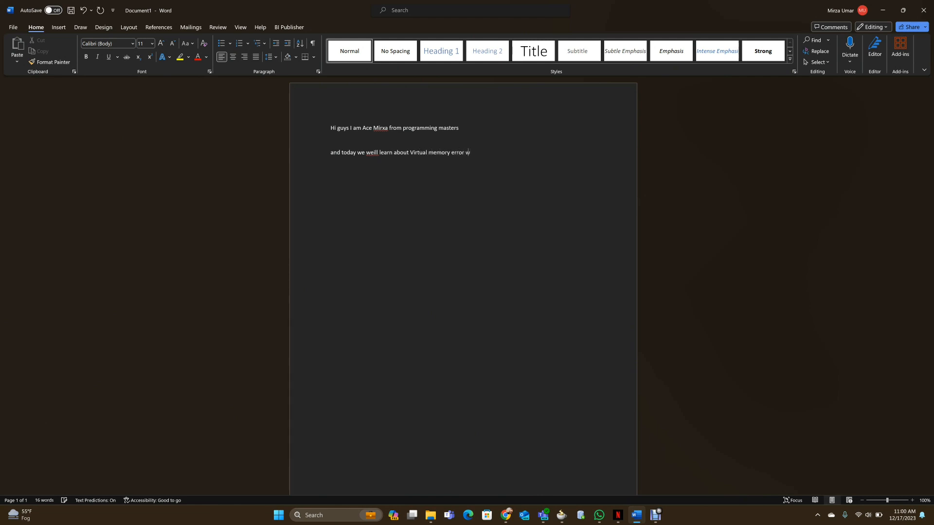
type("hile installing oracle report builder 10g")
key("Return")
Step: Add the line "so plz don't miss anystep for 100% result" below the topic line
type("so plz d")
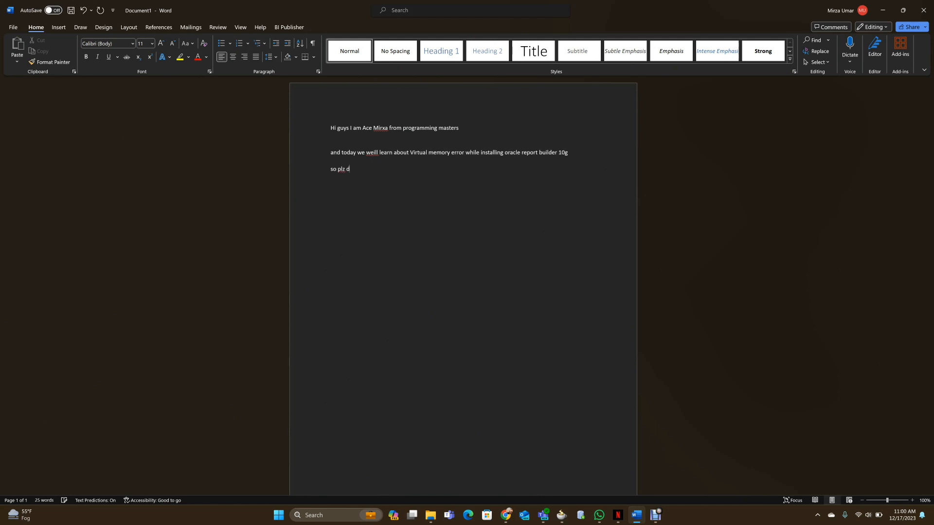
type("on't miss")
type(" aby")
key("BackSpace")
key("BackSpace")
type("ny")
type("step for 1")
type("00%")
type(" result ")
Step: Add the lines "so lets start without wate our precious time." and "first lets install it and get the error"
type("so lets start")
type(" without w")
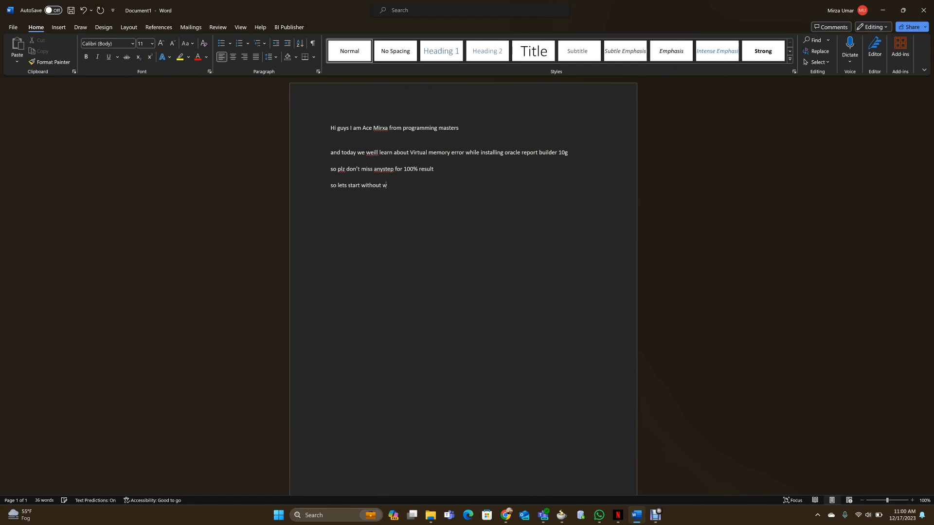
type("ate our precious time.")
key("Return")
type("first lets install it and get th")
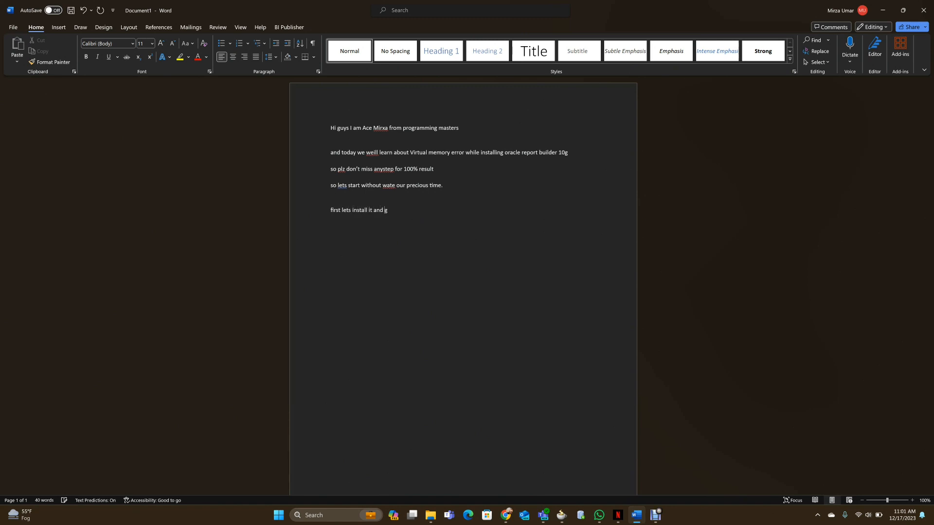
type("e error")
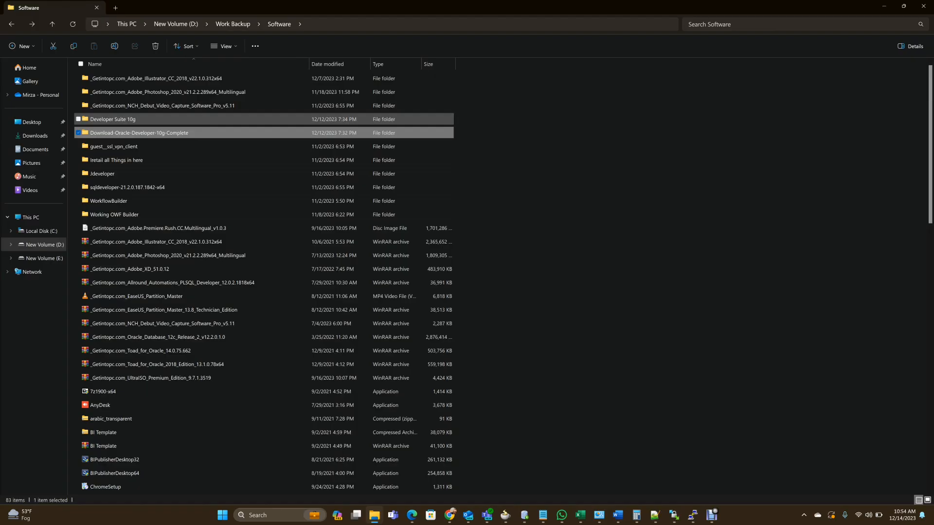
Step: In File Explorer, go through both nested Developer Suite 10g folders and Disk1 to the install folder
key("Return")
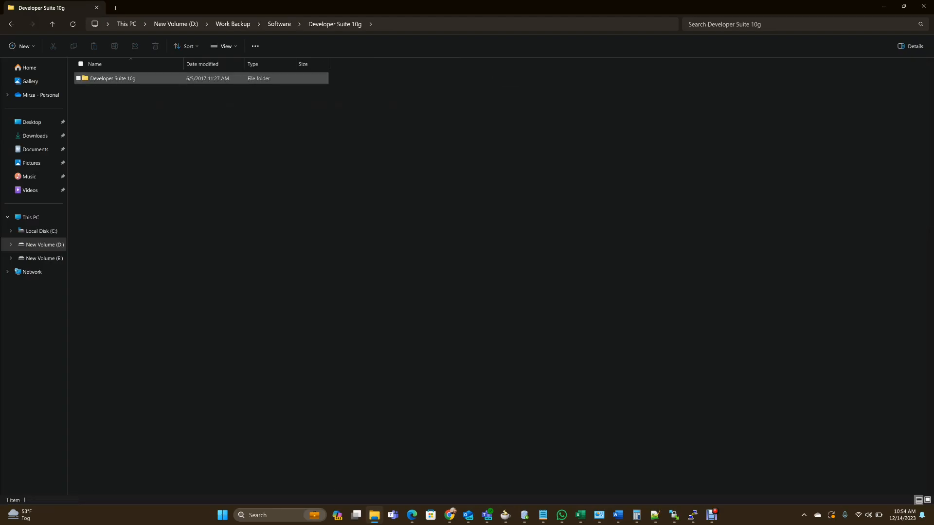
key("Return")
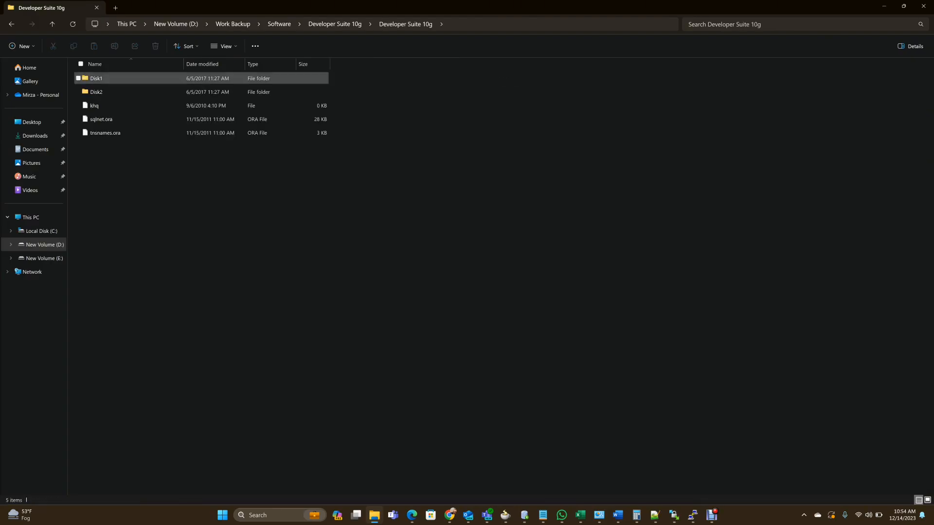
key("Return")
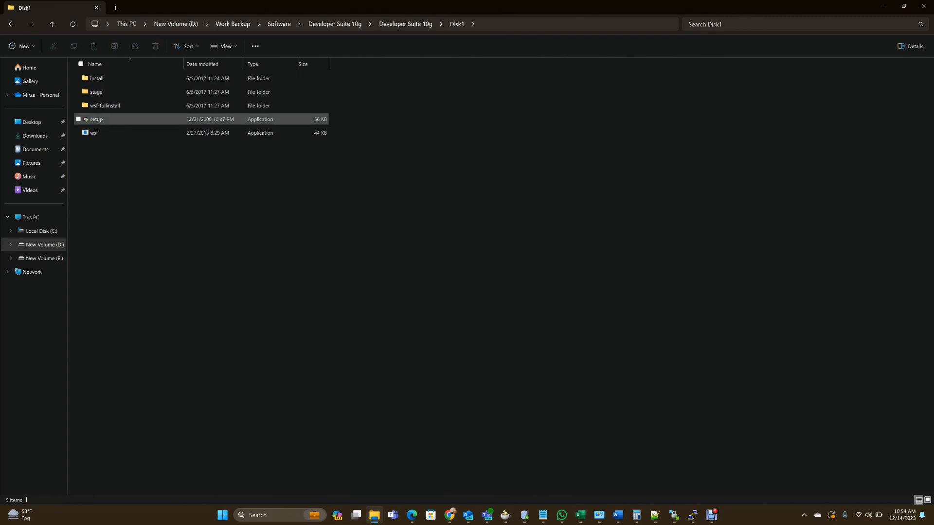
double_click(97, 78)
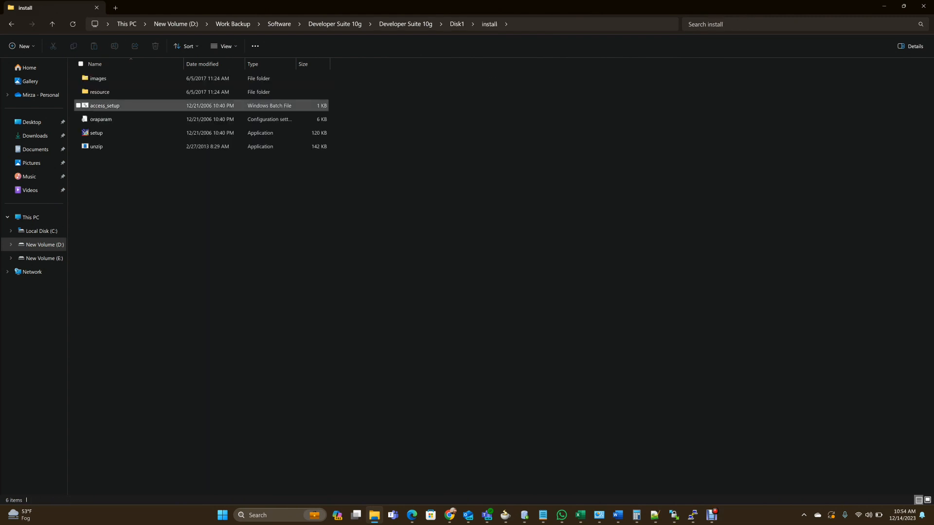
Step: Run the setup application in the install folder as administrator
left_click(97, 133)
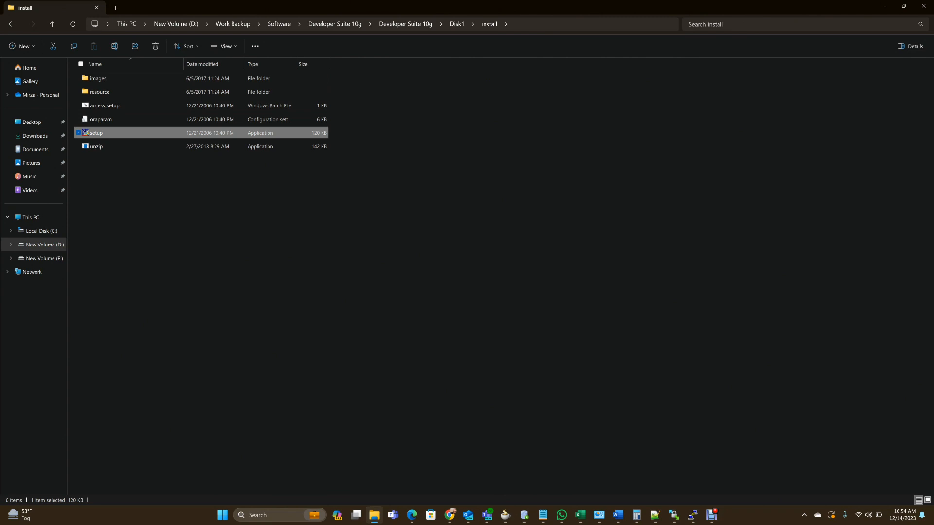
right_click(105, 133)
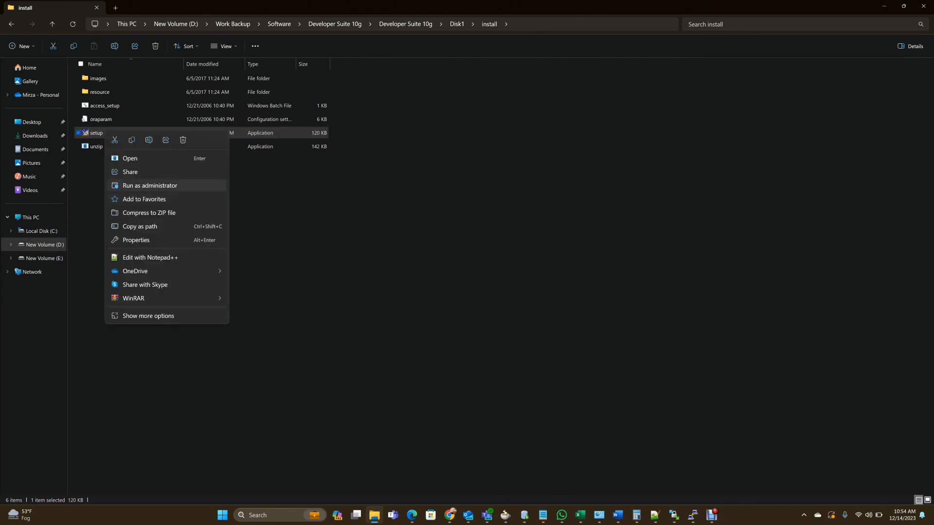
left_click(146, 185)
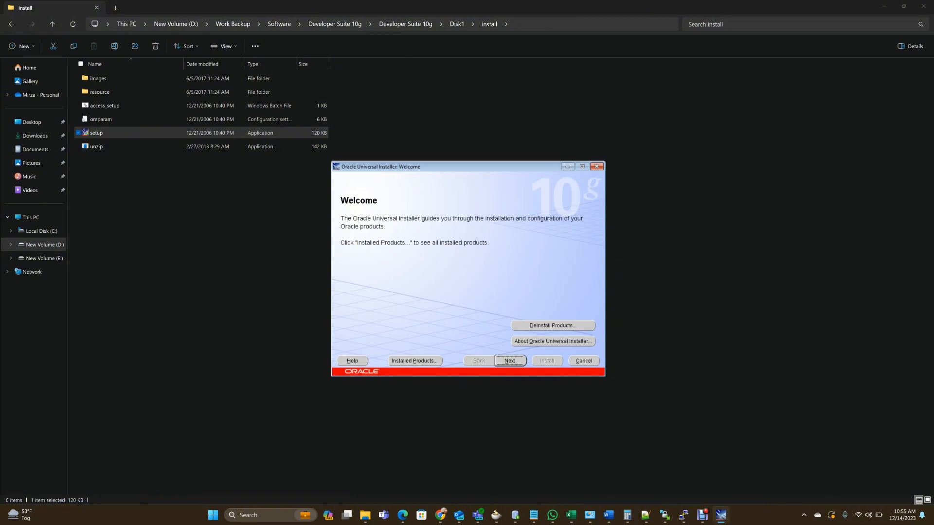
Step: Proceed through the Oracle installer with the default file locations and select the Complete installation type
key("Return")
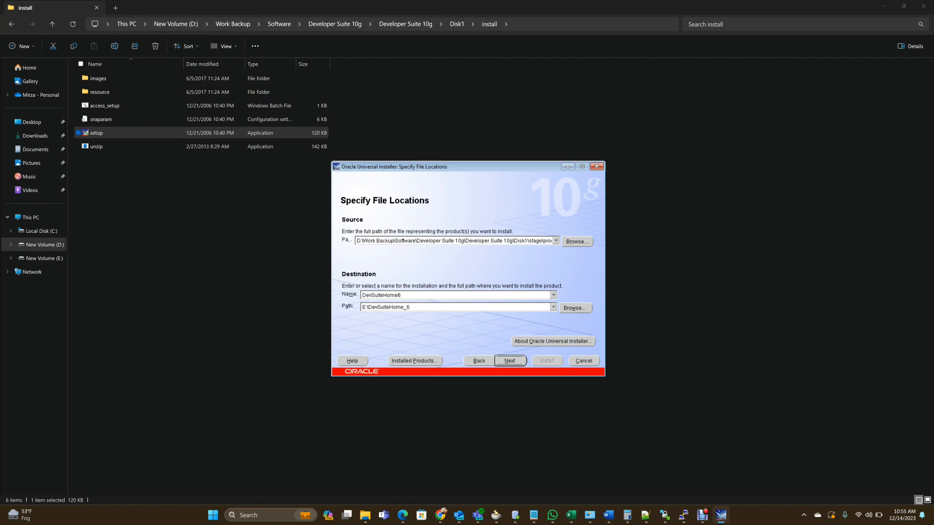
key("Return")
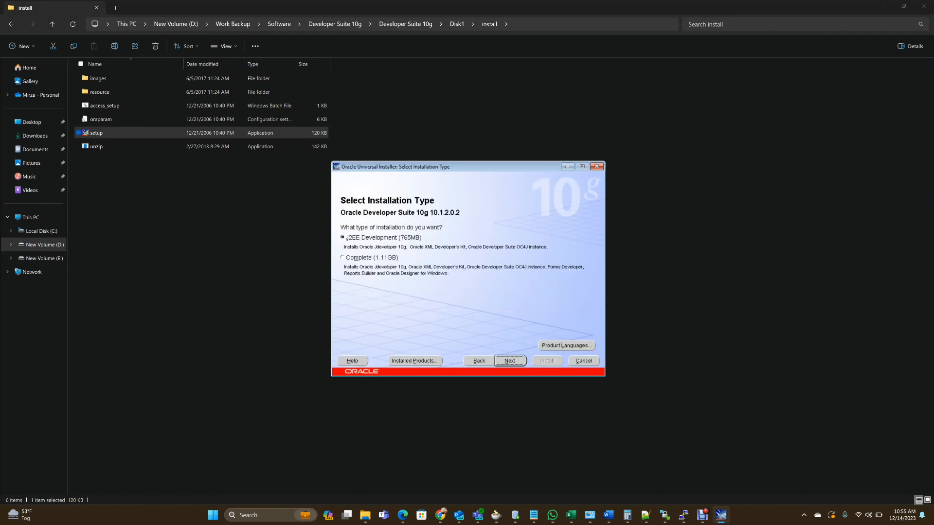
left_click(343, 257)
left_click(510, 360)
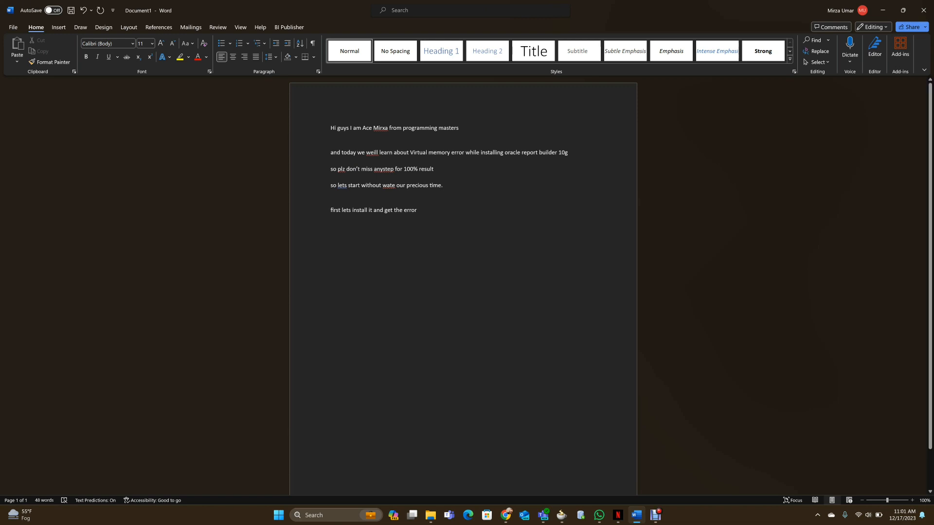
Step: In the Word document, add "as you can see now we are getting the error" and "but no tension we are here for the solution"
type("as you c")
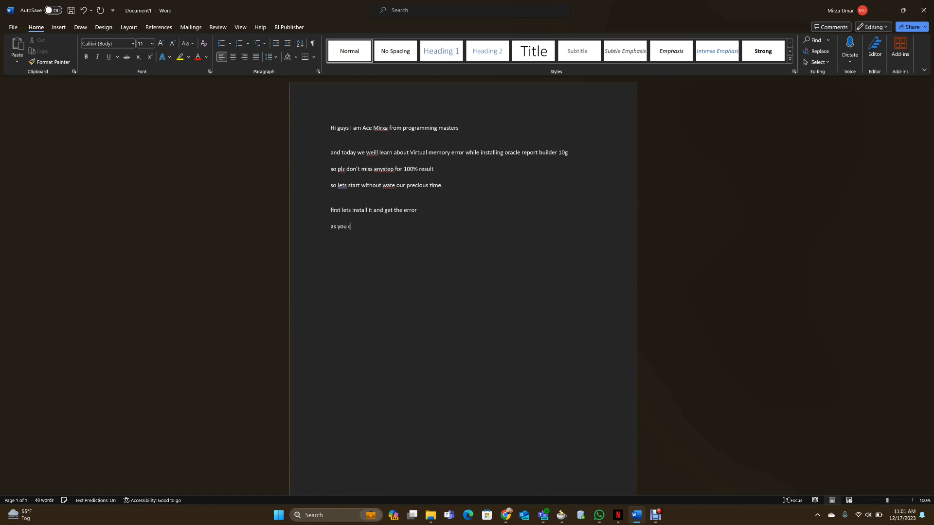
type("an see now we are geett")
key("BackSpace")
key("BackSpace")
type("tting the error")
key("Return")
type("but no ")
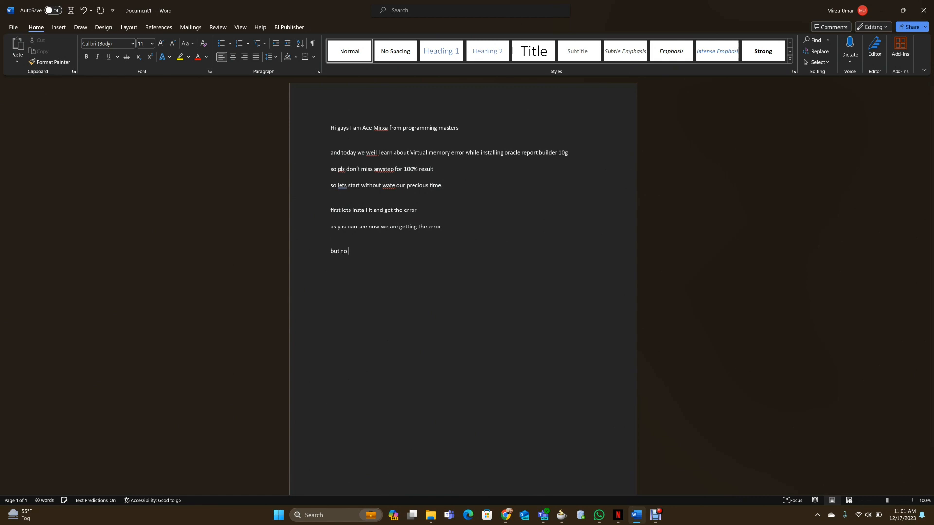
type("tension we are here for the solution")
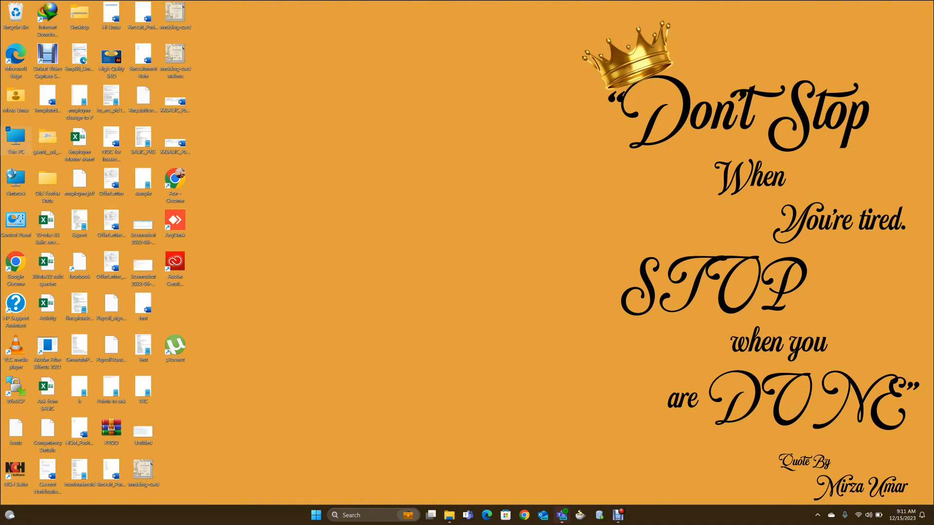
Step: Open the Virtual Memory settings through This PC's properties, the advanced system settings and the advanced performance options
right_click(14, 140)
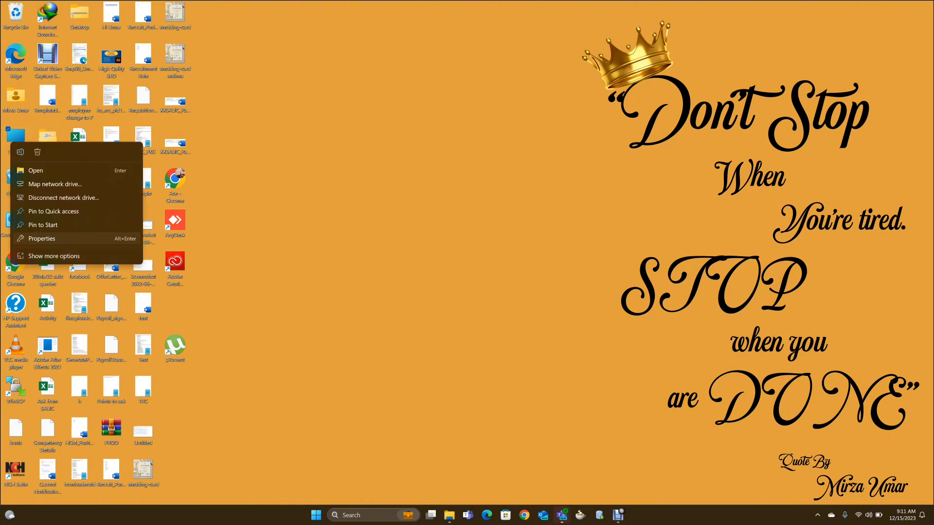
left_click(42, 238)
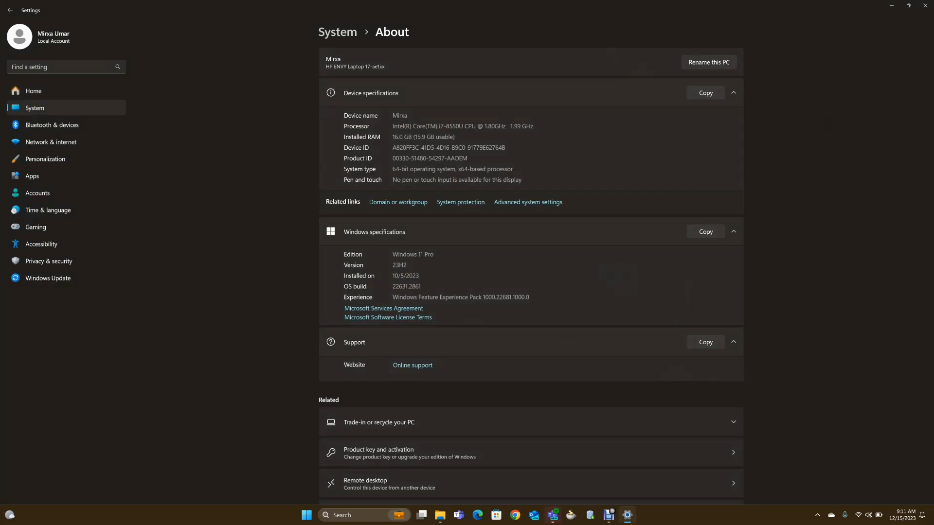
left_click(528, 202)
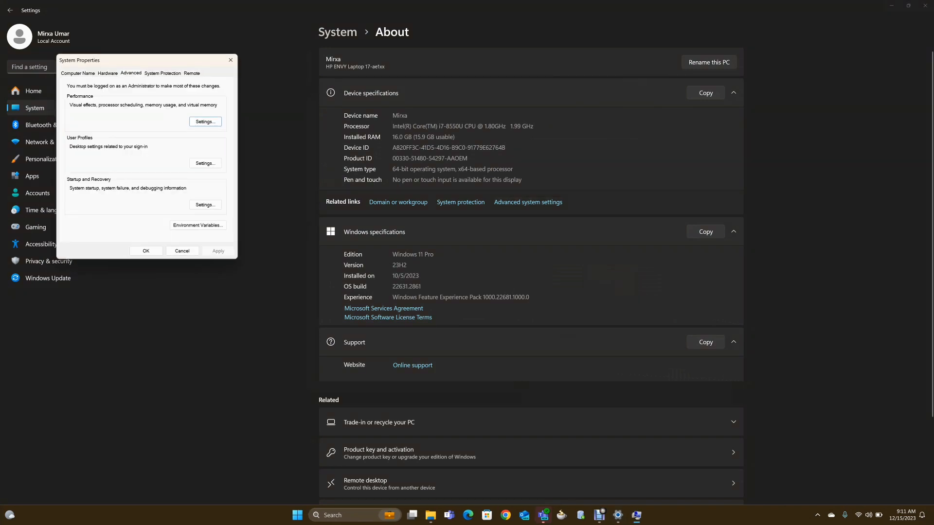
left_click(108, 73)
left_click(131, 73)
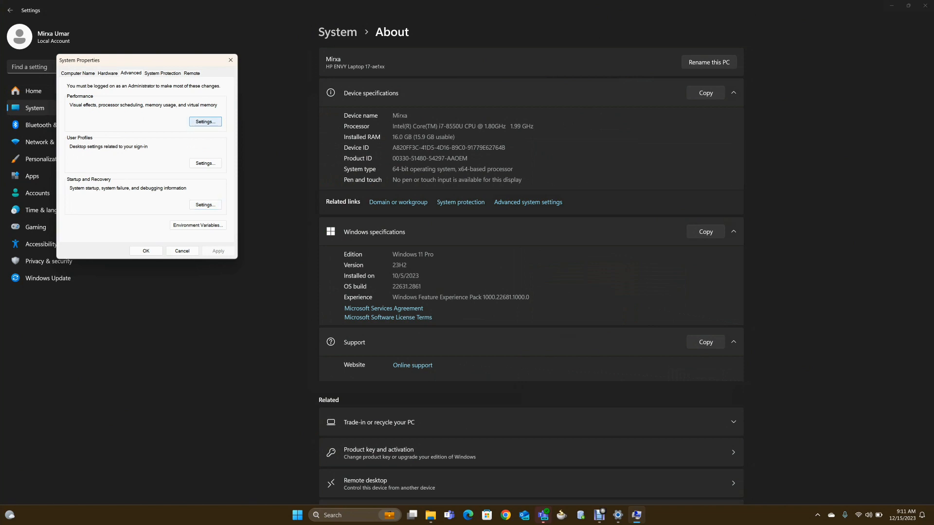
left_click(205, 121)
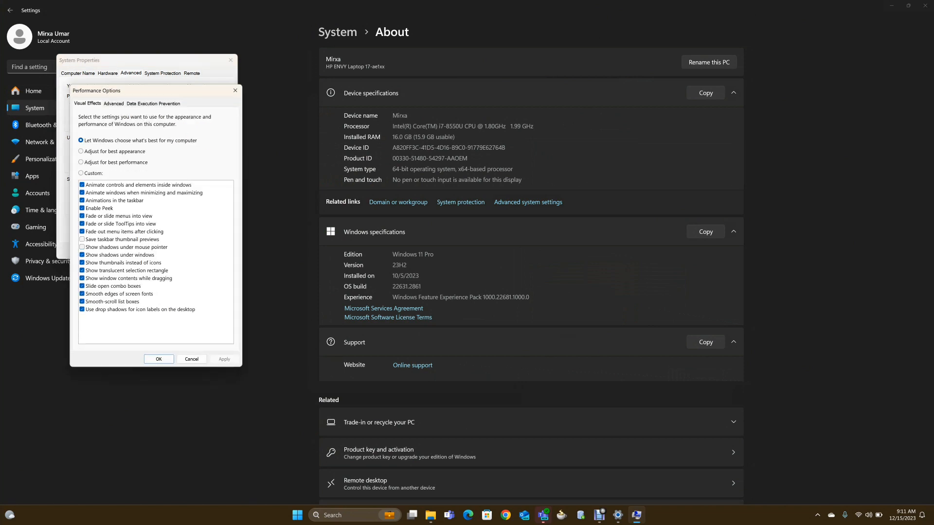
left_click(113, 103)
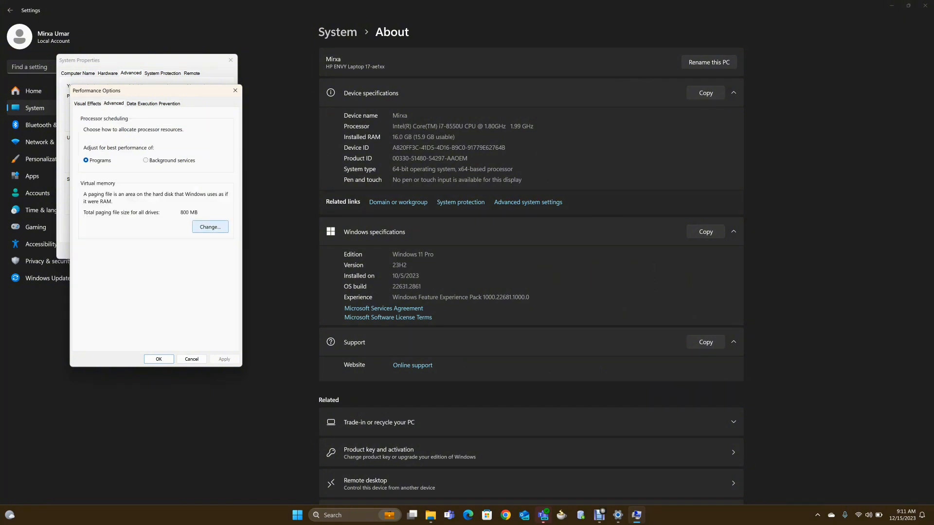
left_click(210, 227)
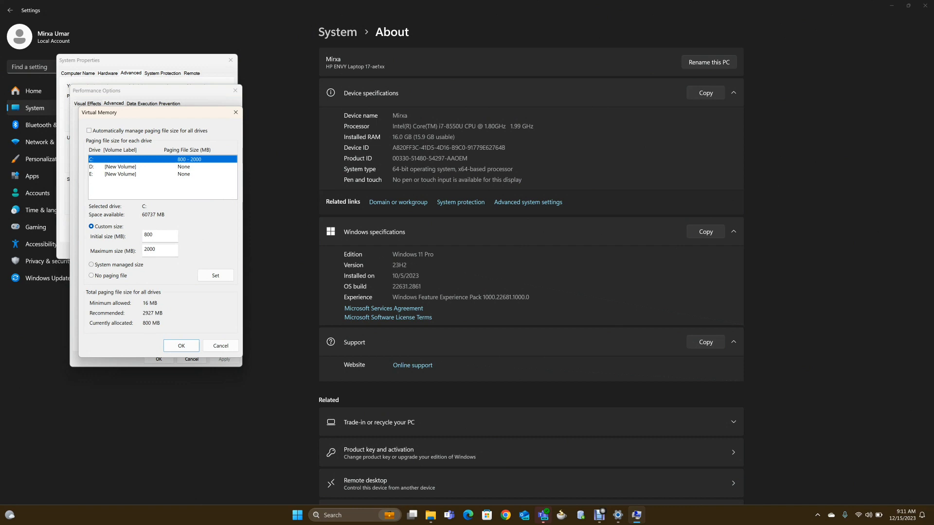
Step: Select a custom paging file size of 800 MB initial and 2000 MB maximum for drive C, confirm the dialogs and close Settings
left_click(91, 264)
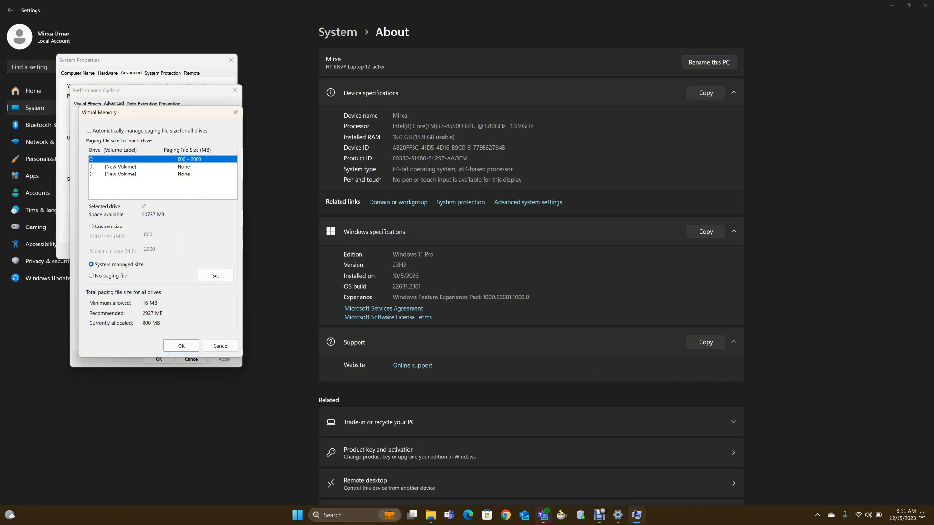
left_click(92, 227)
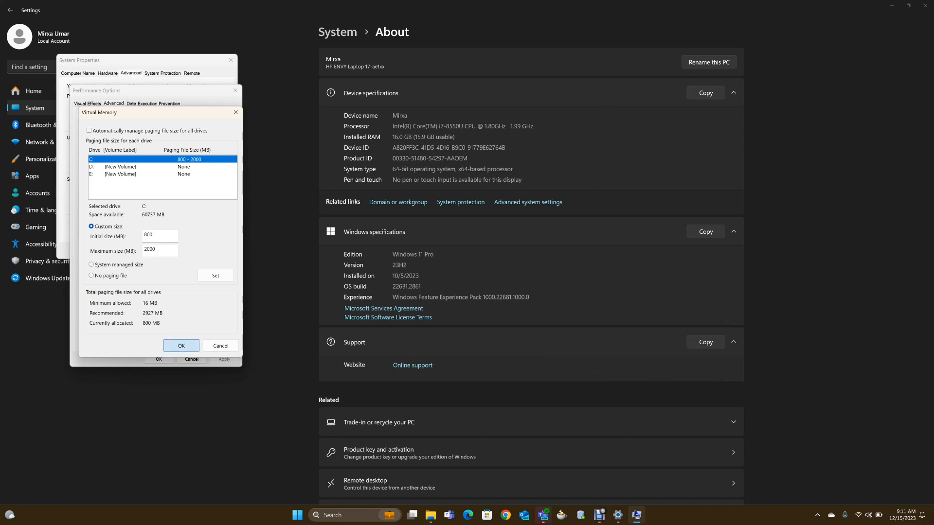
left_click(181, 346)
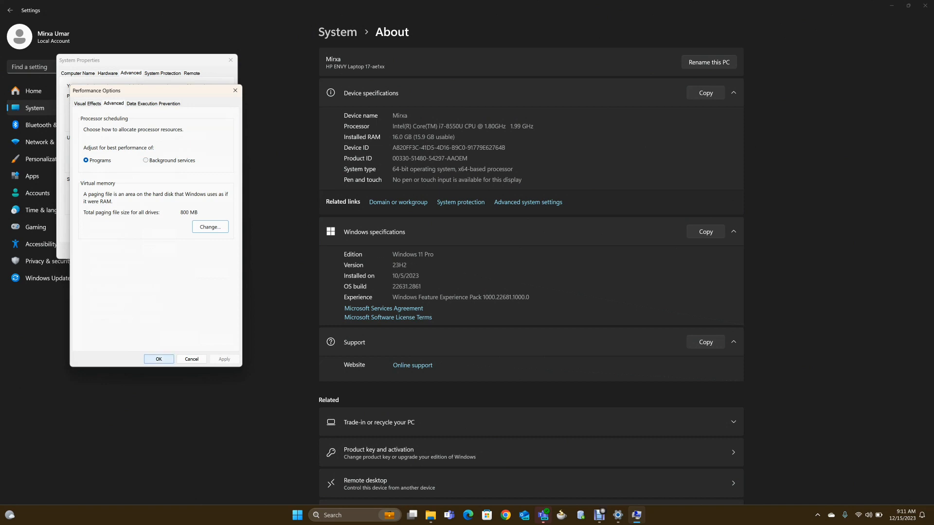
left_click(159, 359)
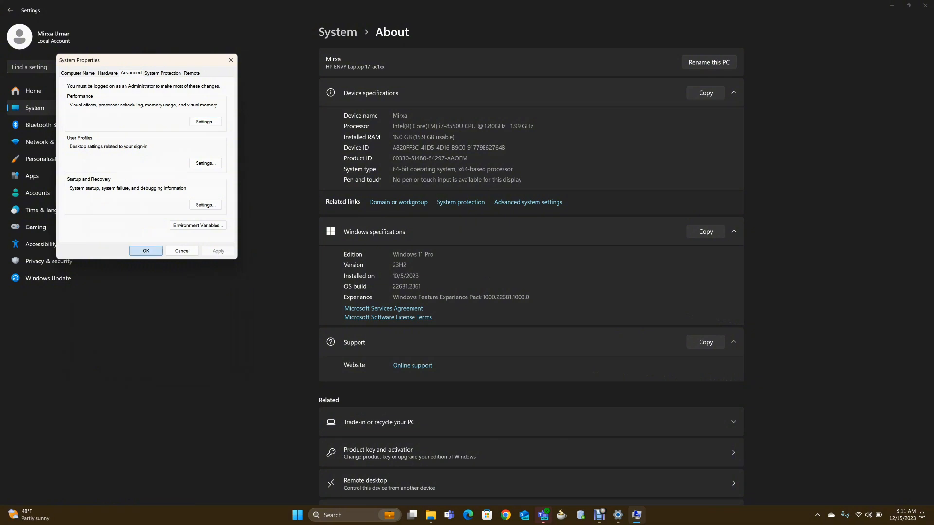
left_click(146, 251)
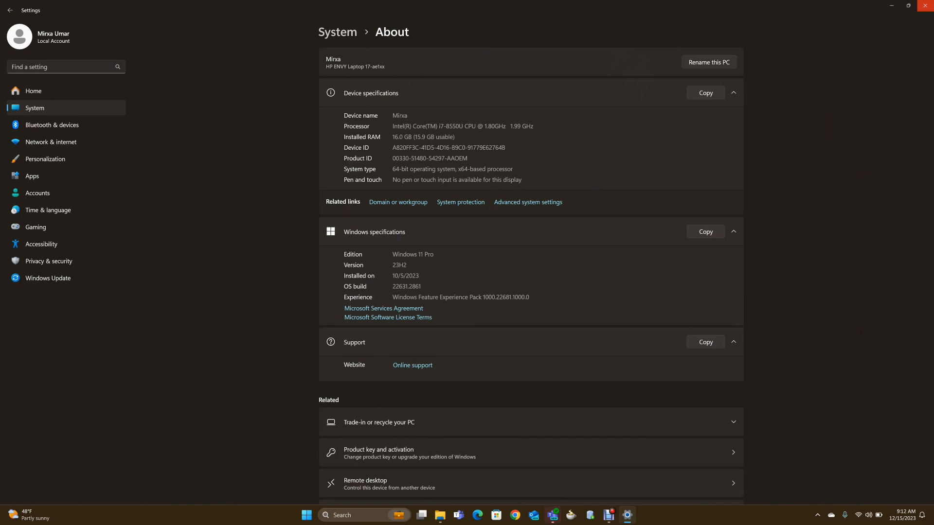
left_click(924, 5)
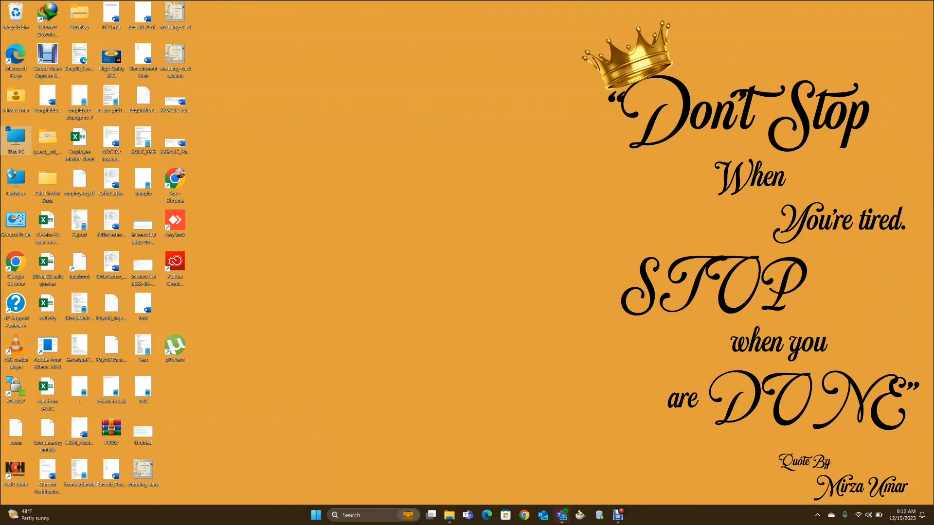
Step: In File Explorer, open the Disk1 folder inside the nested Developer Suite 10g folder
left_click(449, 515)
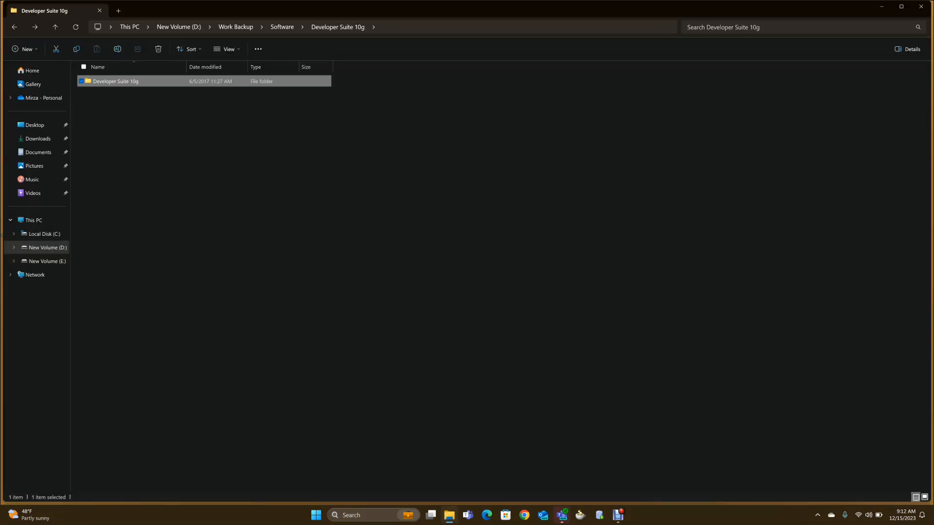
left_click(204, 156)
left_click(115, 82)
right_click(117, 83)
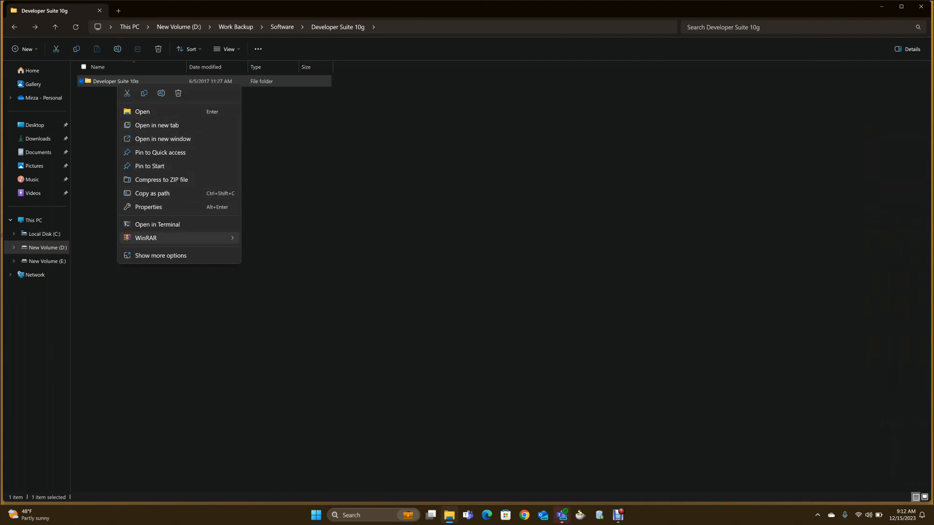
left_click(160, 255)
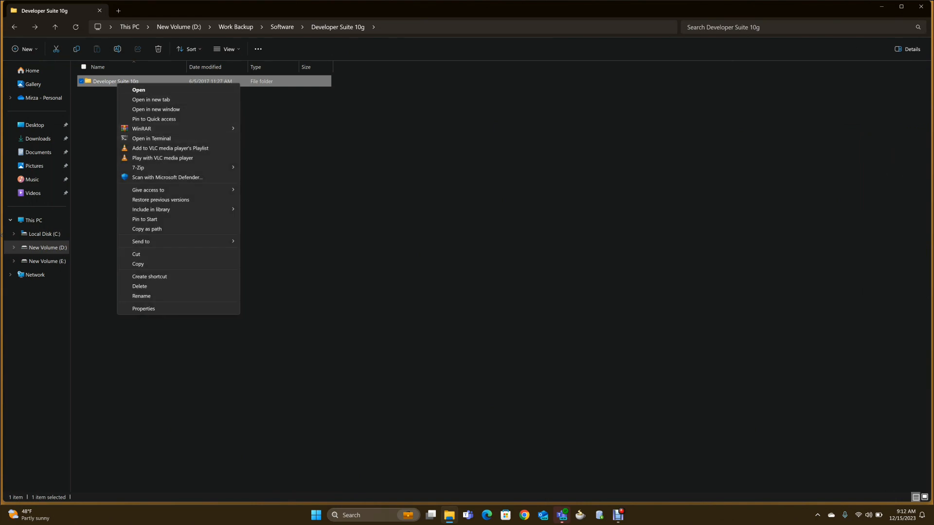
double_click(111, 82)
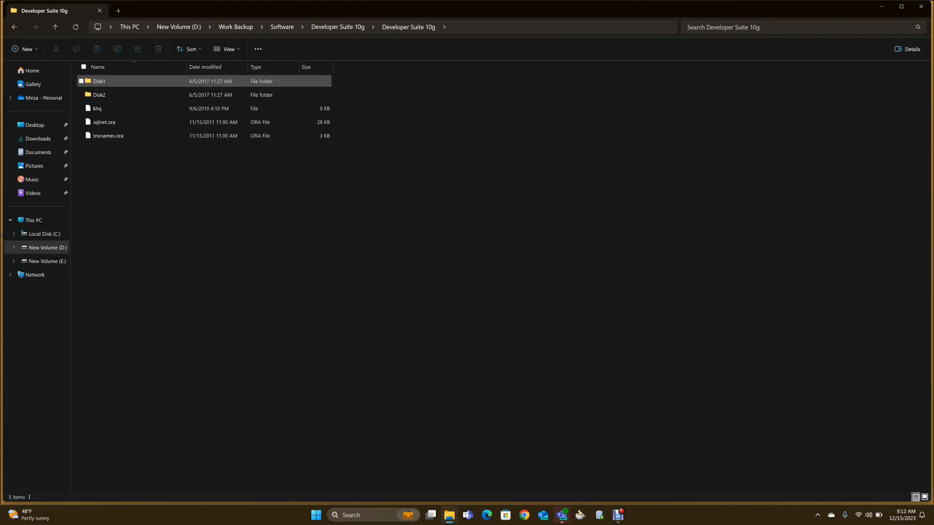
double_click(100, 81)
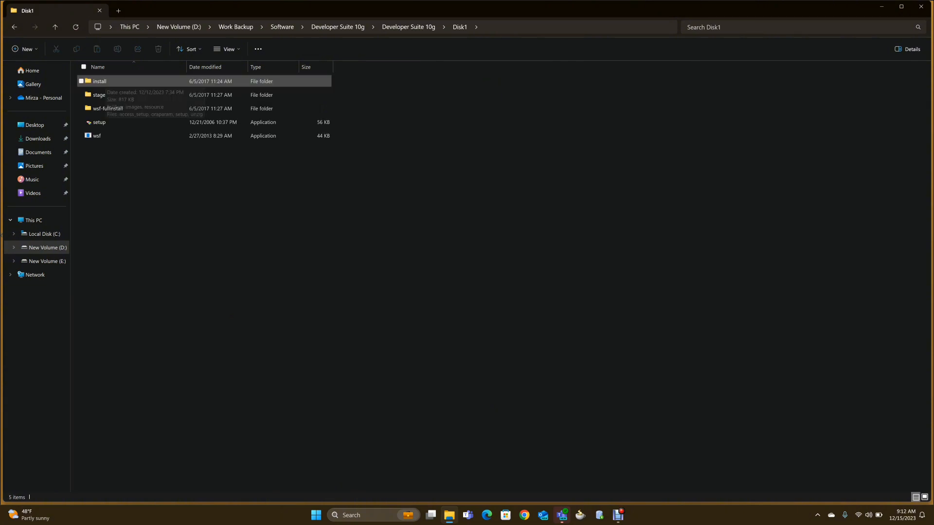
Step: Open the install folder and run the setup application as administrator
left_click(100, 81)
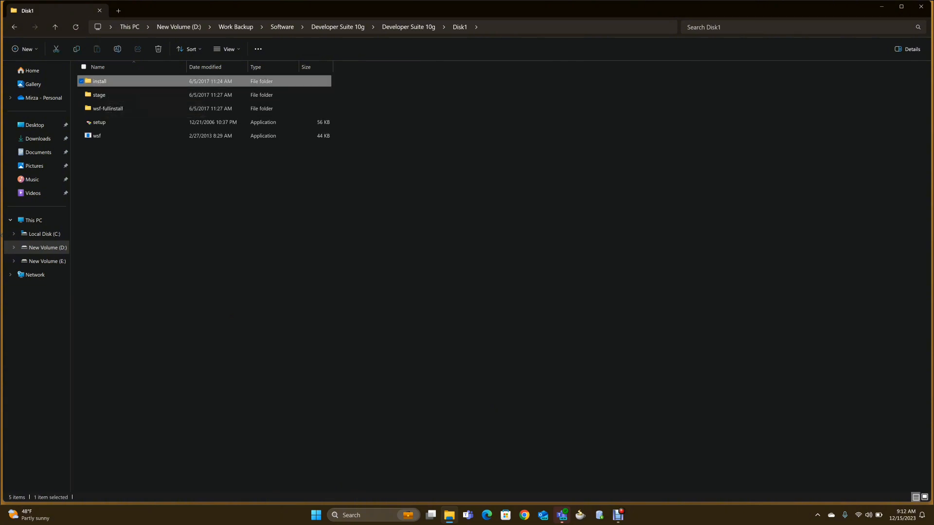
double_click(100, 81)
left_click(99, 136)
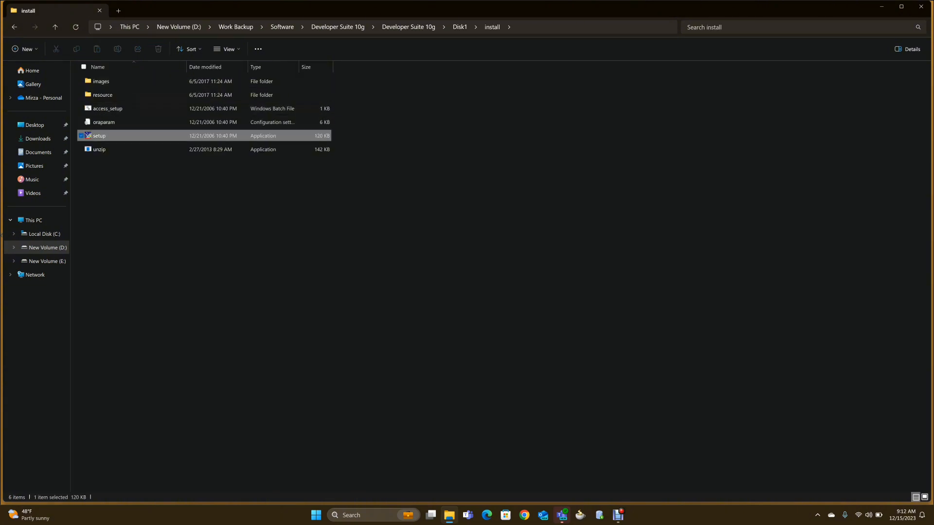
right_click(108, 136)
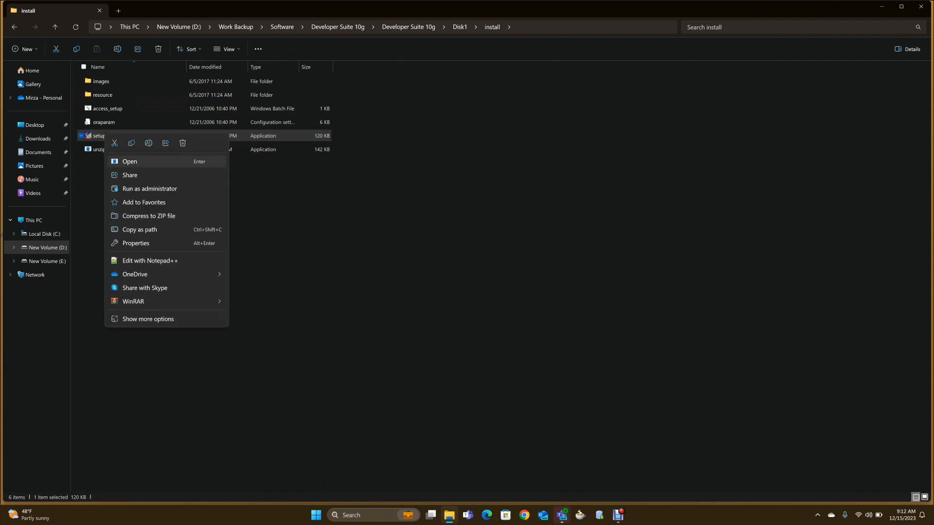
left_click(146, 188)
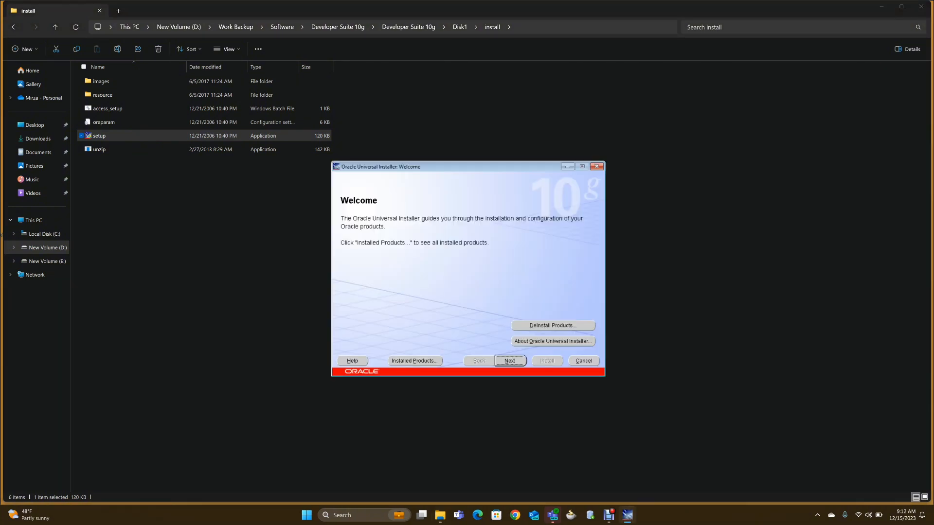
Step: Proceed past the welcome page with the default file locations and choose the Complete (1.11GB) installation type
key("Return")
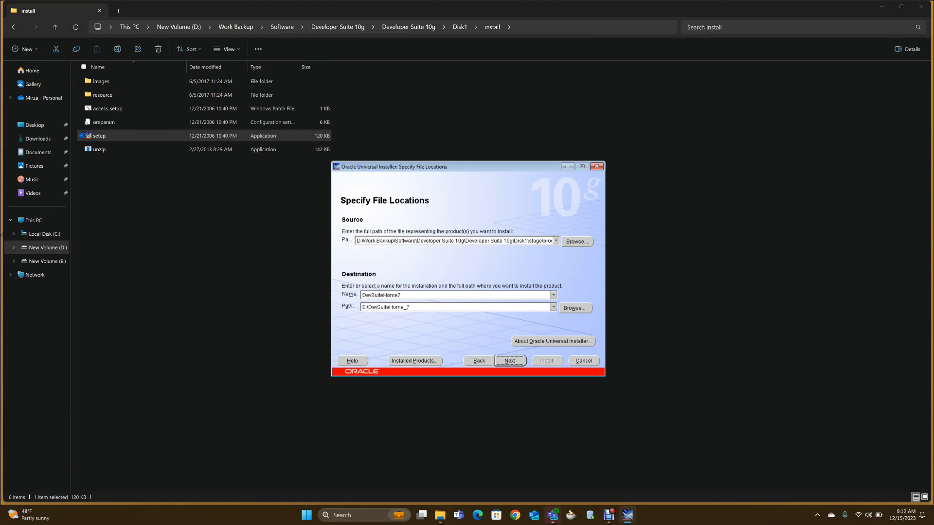
key("Return")
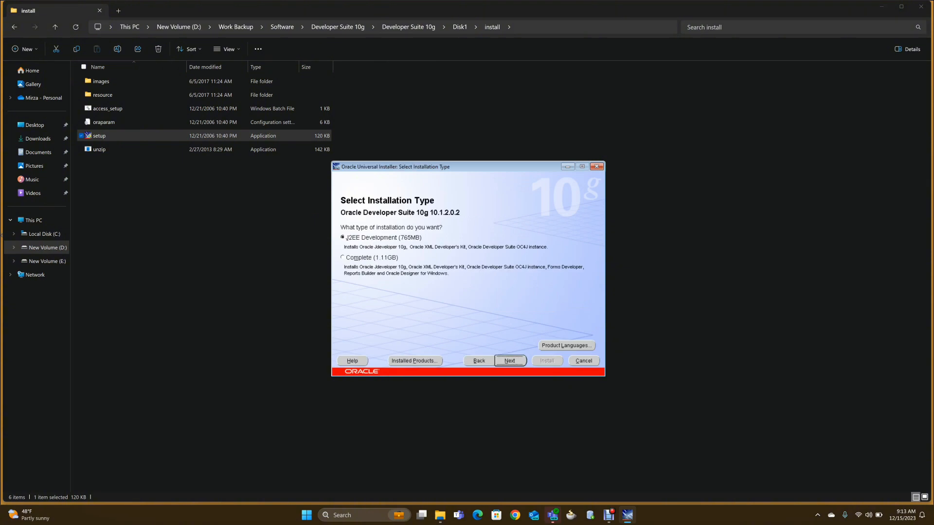
left_click(343, 257)
left_click(343, 238)
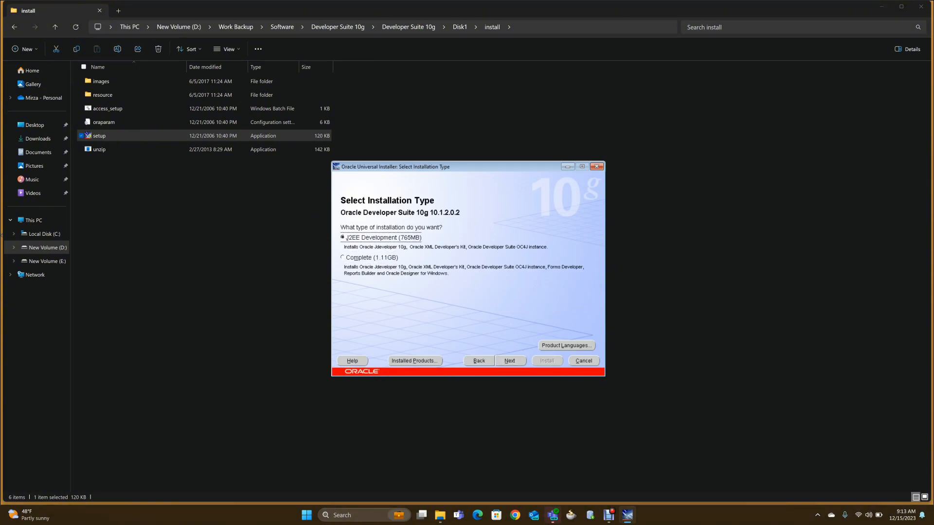
left_click(343, 257)
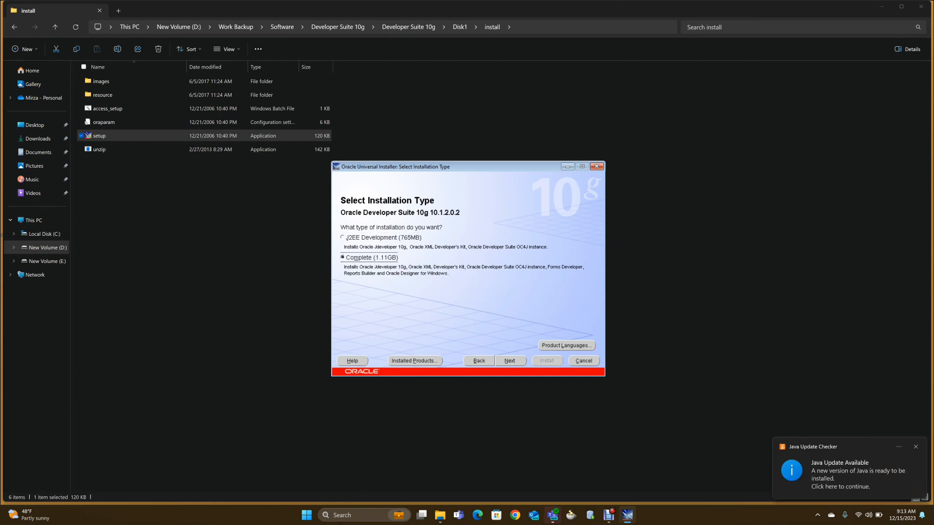
left_click(510, 361)
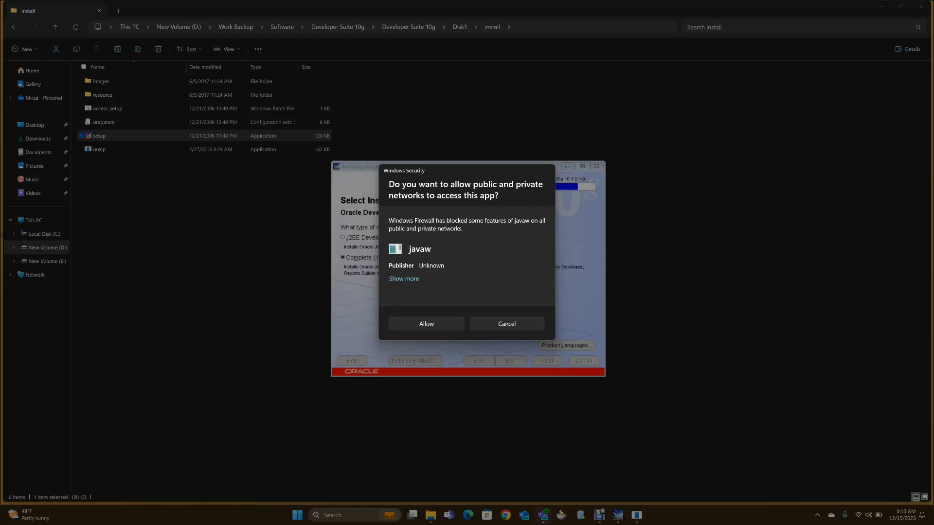
Step: Answer the javaw firewall prompt, leave the outgoing mail server blank and start the Oracle Developer Suite 10g installation
key("Return")
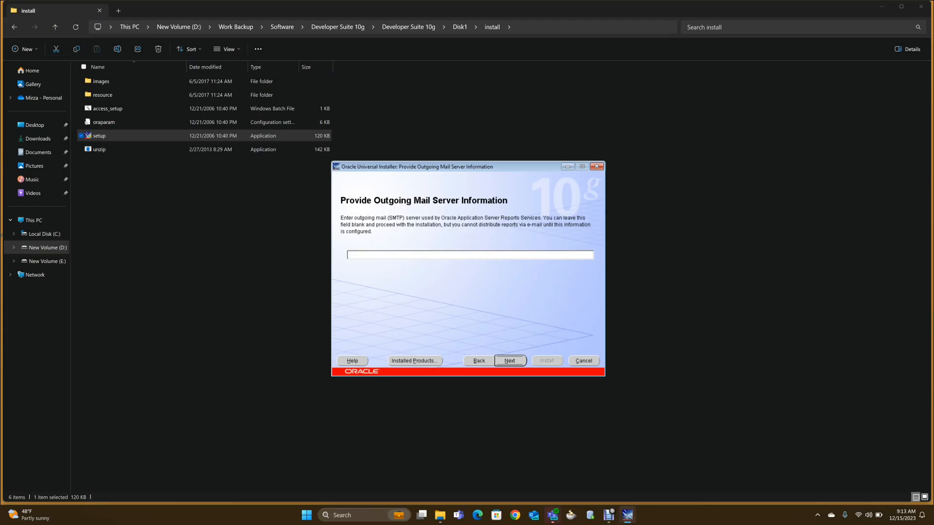
key("Return")
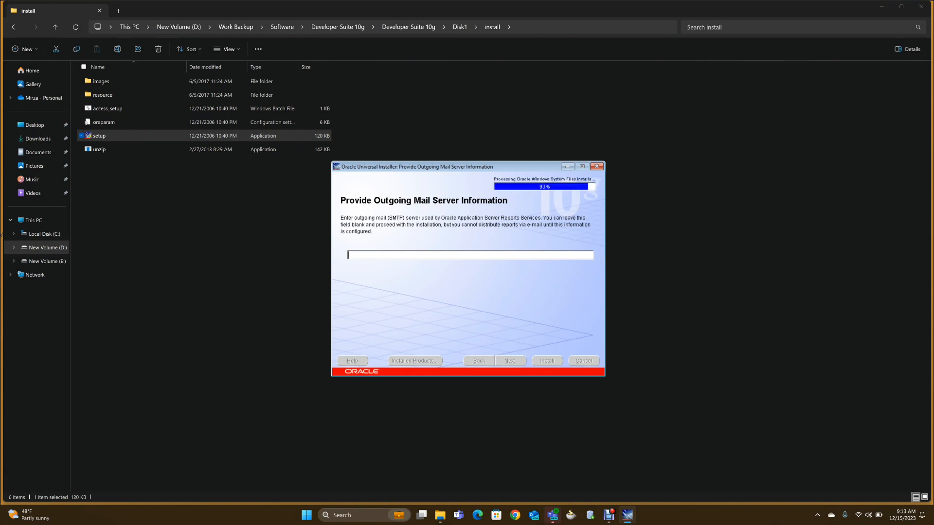
key("Return")
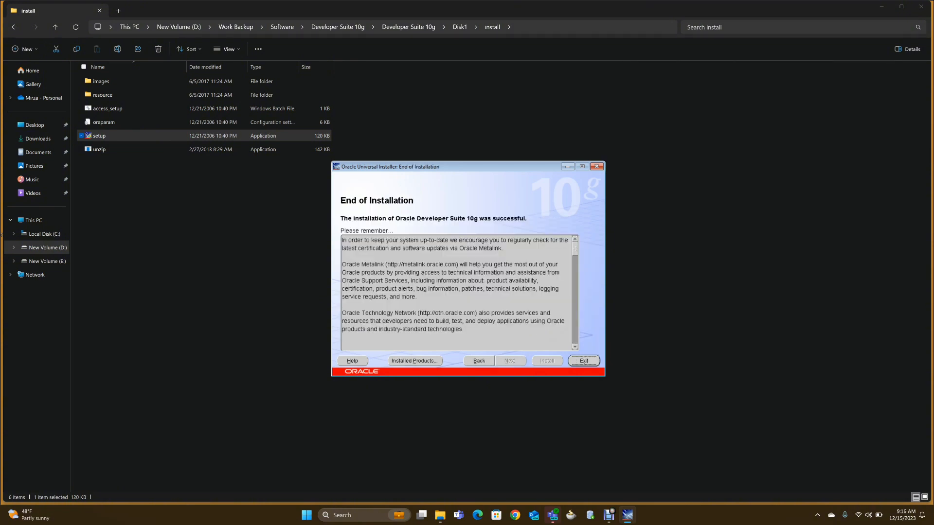
Step: Check the inventory of installed Oracle products, close it and exit the installer
key("Return")
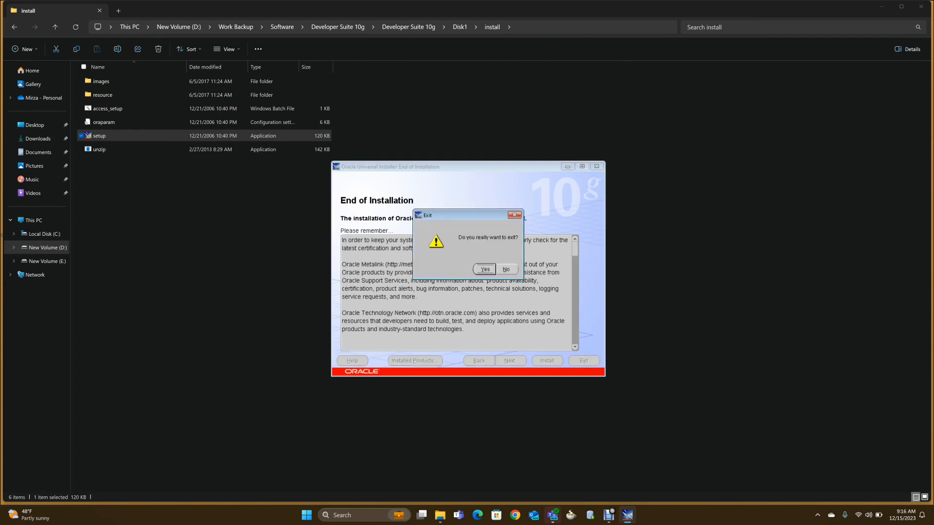
key("Escape")
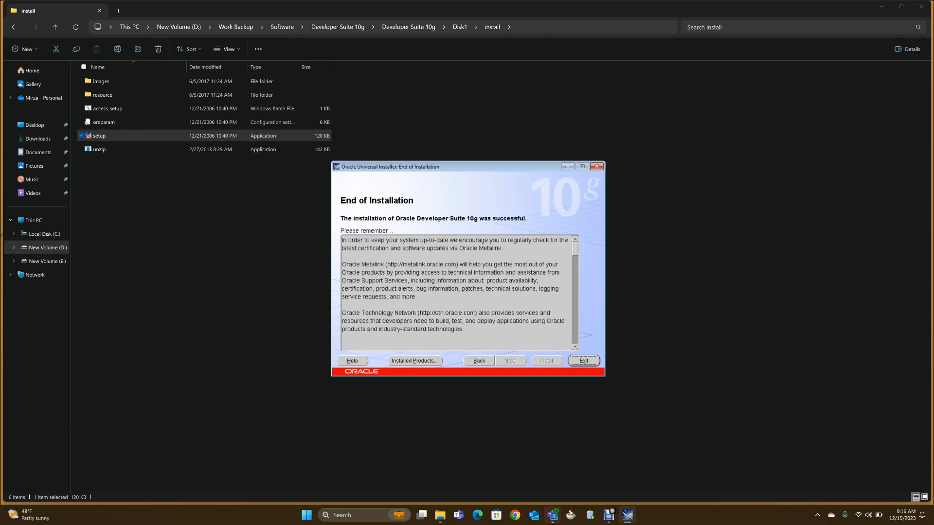
left_click(415, 361)
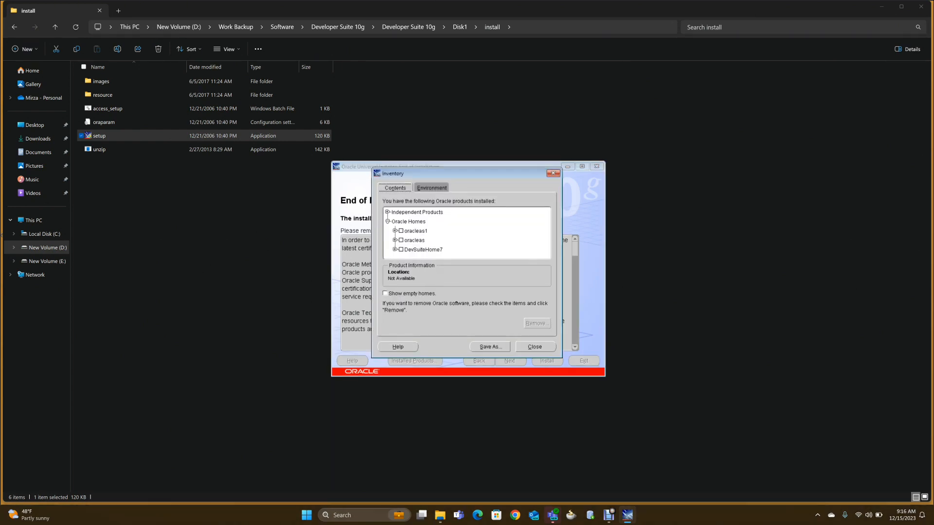
left_click(535, 347)
left_click(584, 361)
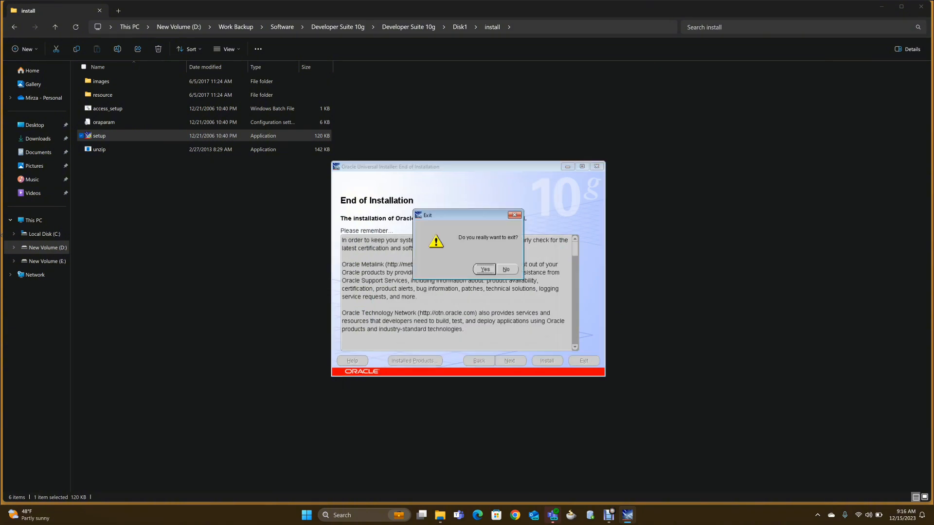
key("Return")
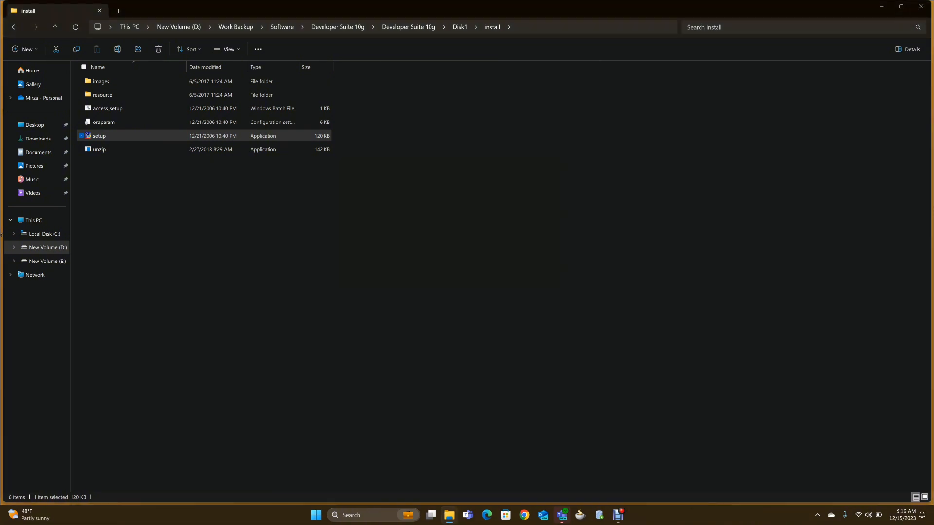
Step: Launch Reports Builder from Windows search, dismiss its welcome dialog and maximize the window
key("super")
type("re")
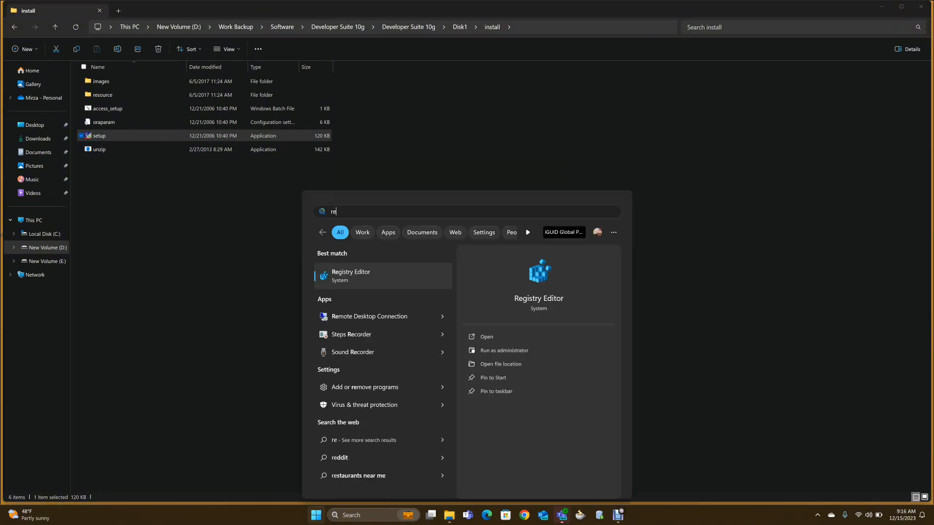
type("po")
key("Return")
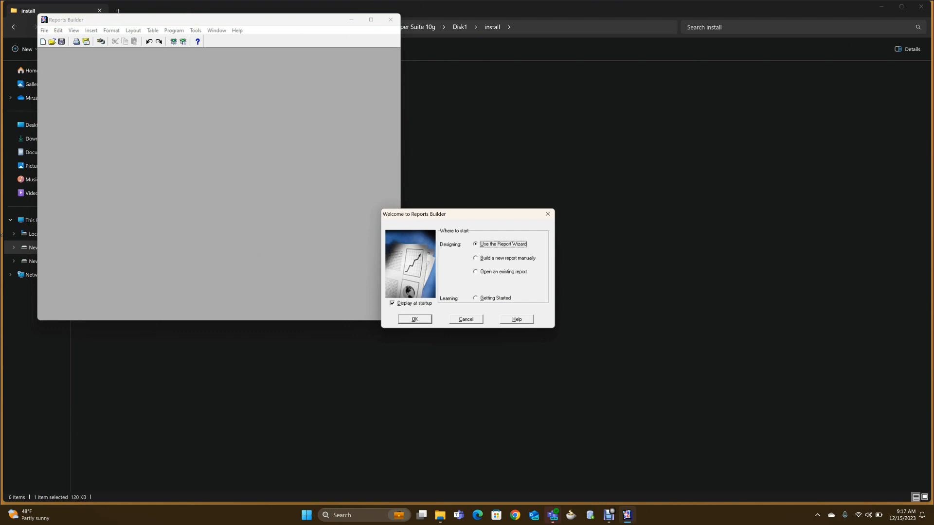
left_click(466, 320)
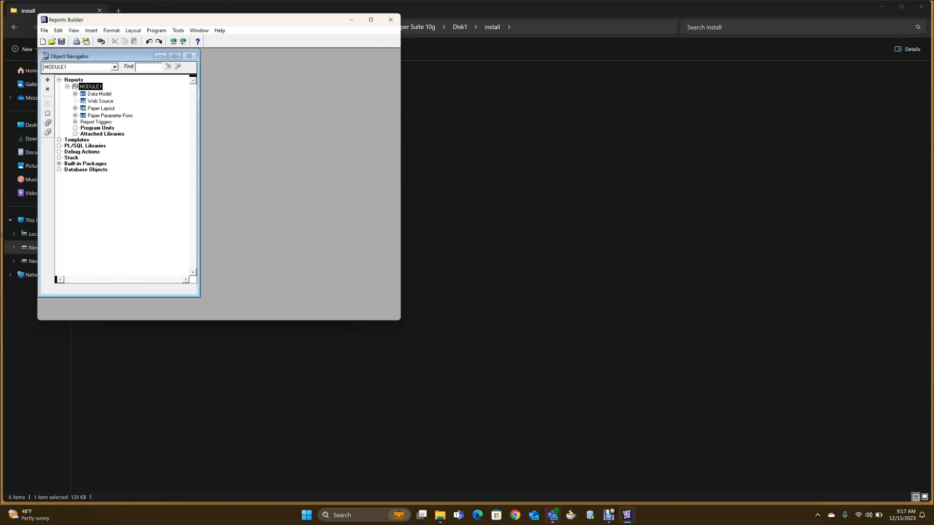
left_click(370, 20)
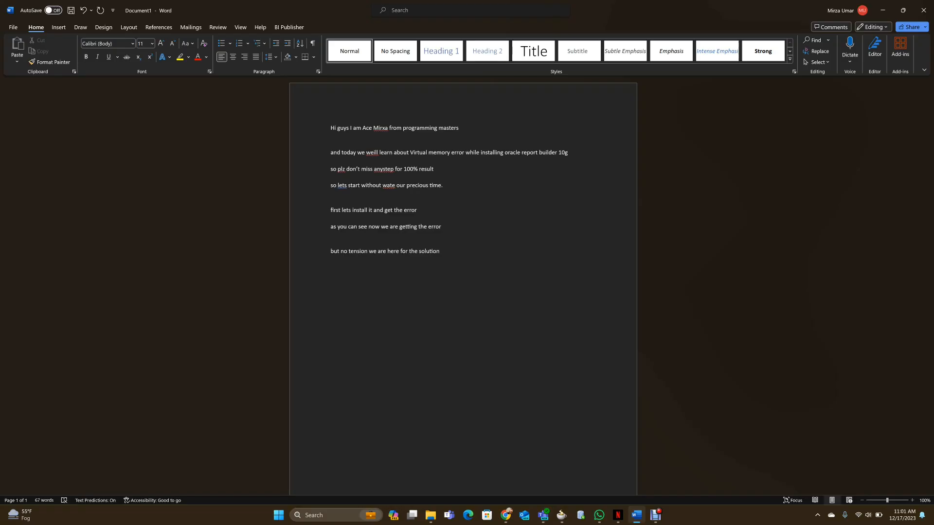
Step: In the Word document, add "so lets go for solution" and "so guys as you can see we successfully installed the rpoert builder 10g"
key("Return")
type("so lets go tofor solution")
key("Return")
type("so guys as you can see I")
key("BackSpace")
key("BackSpace")
type("we succes")
key("BackSpace")
type("fully ")
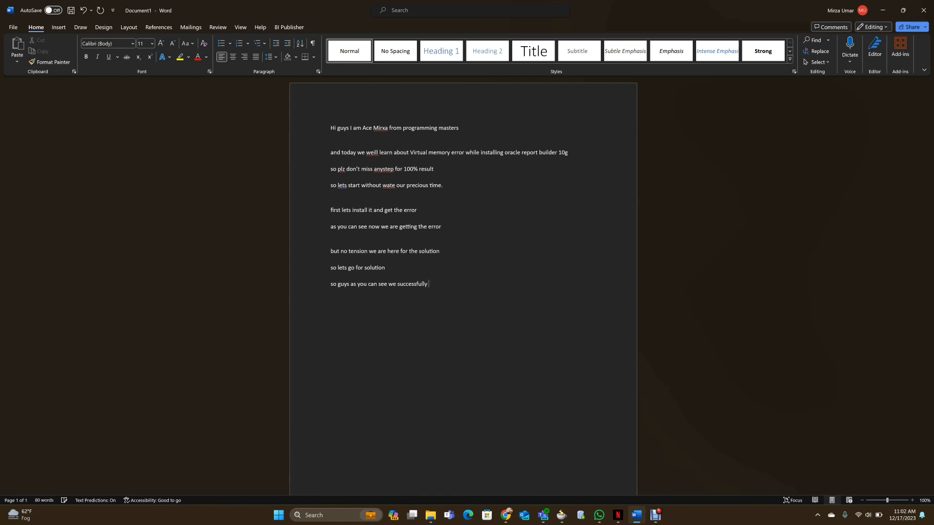
type("installed the rpoert builder 10g")
Step: Add the line "so hope it will work for you as well" below the installation remark
key("Return")
type("so hope it will work fo")
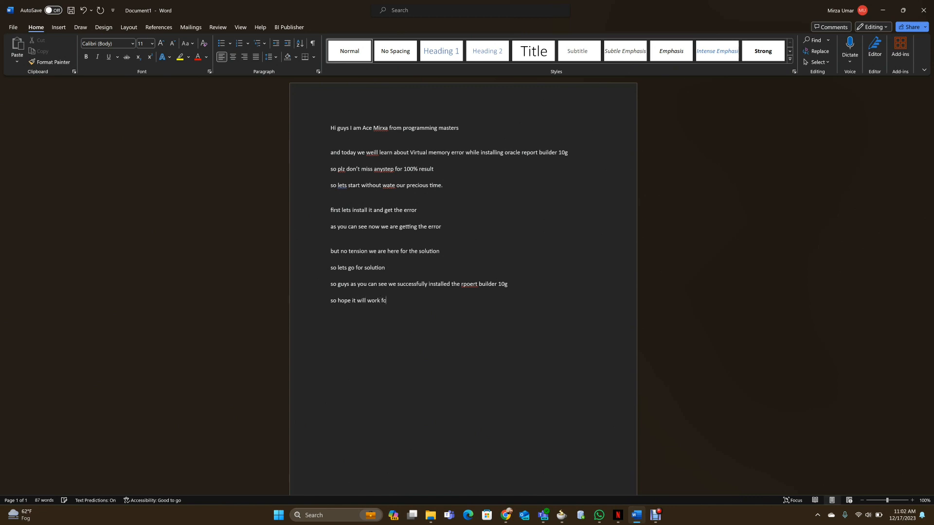
type("r you as well")
Step: Add the closing lines "if its working fine plz don't forget to subscribe my channel and like this videos as well" and "thnx in advance"
type("if its working")
type(" fine plz don'")
type("t forget to ")
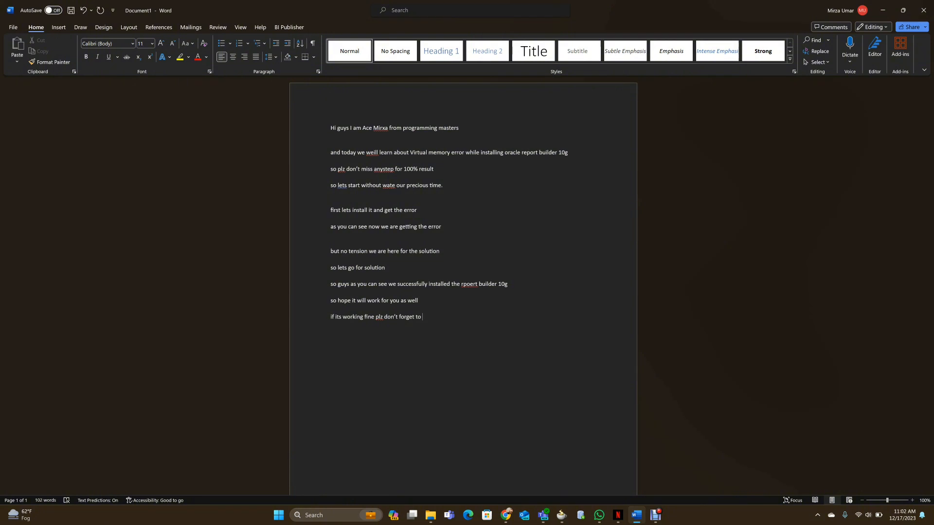
type("subscribe my che")
key("BackSpace")
type("annela")
key("BackSpace")
type("and like this videos as well t")
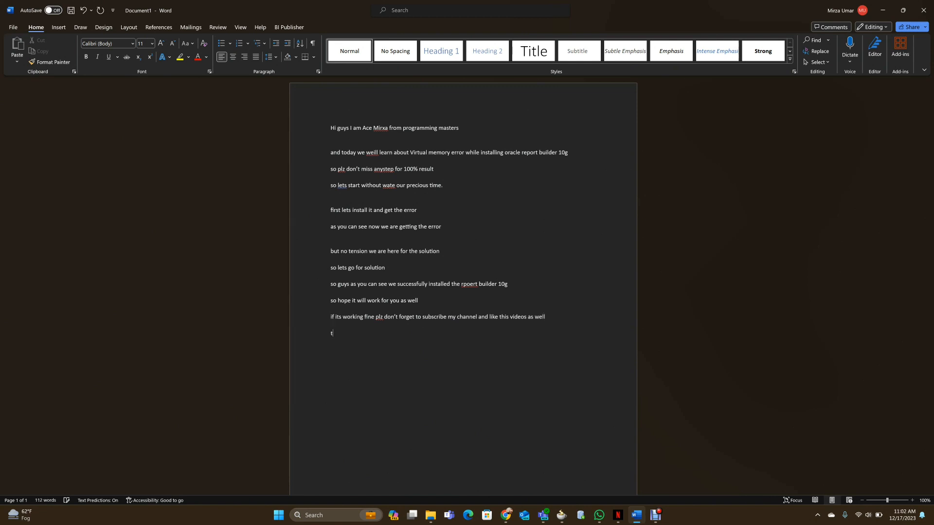
type("hnx in advance")
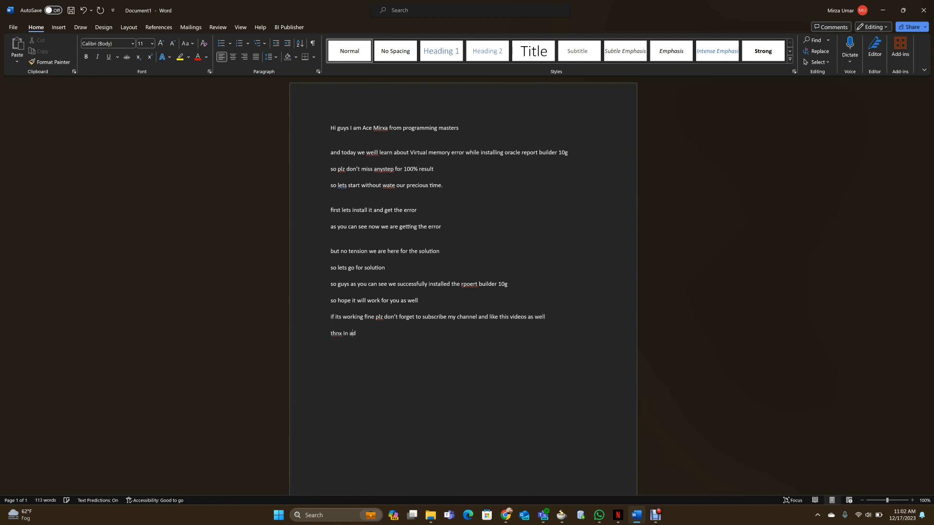